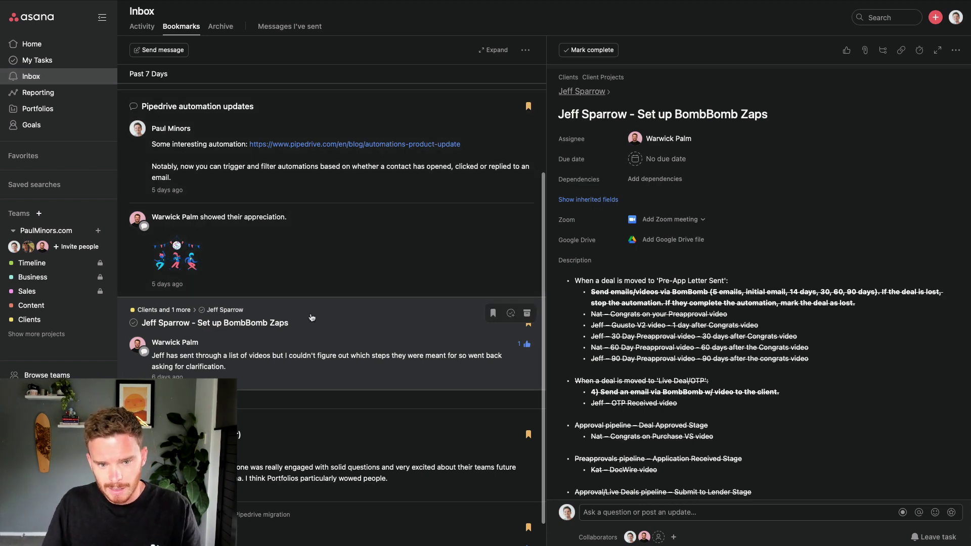
Scroll the Set up BombBomb Zaps task pane down to its checklist and comments
scroll(600, 115, "down", 1)
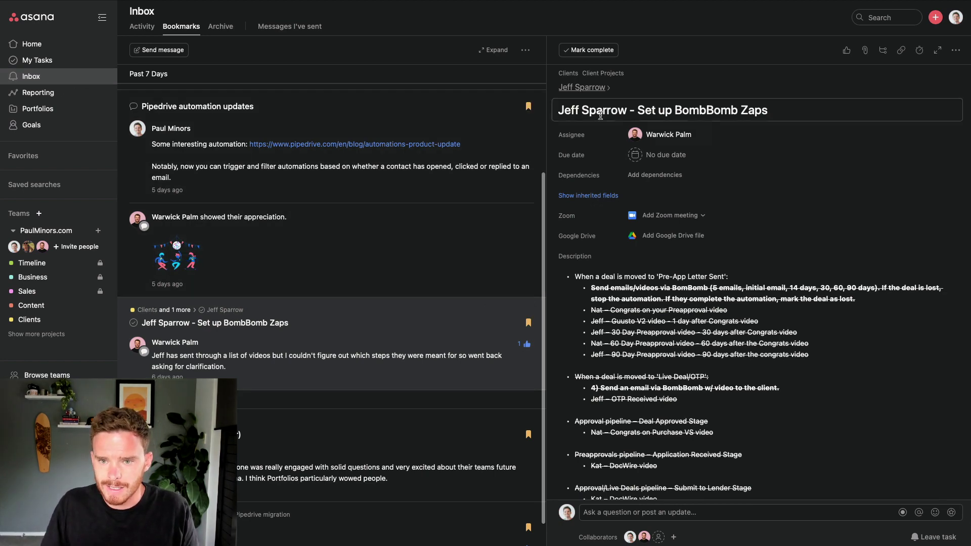
scroll(749, 267, "down", 5)
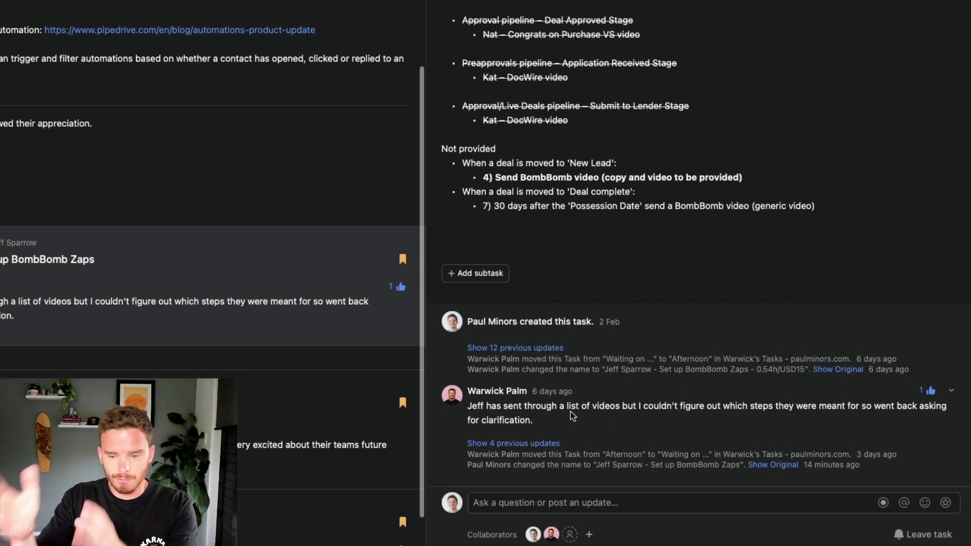
scroll(659, 321, "up", 1)
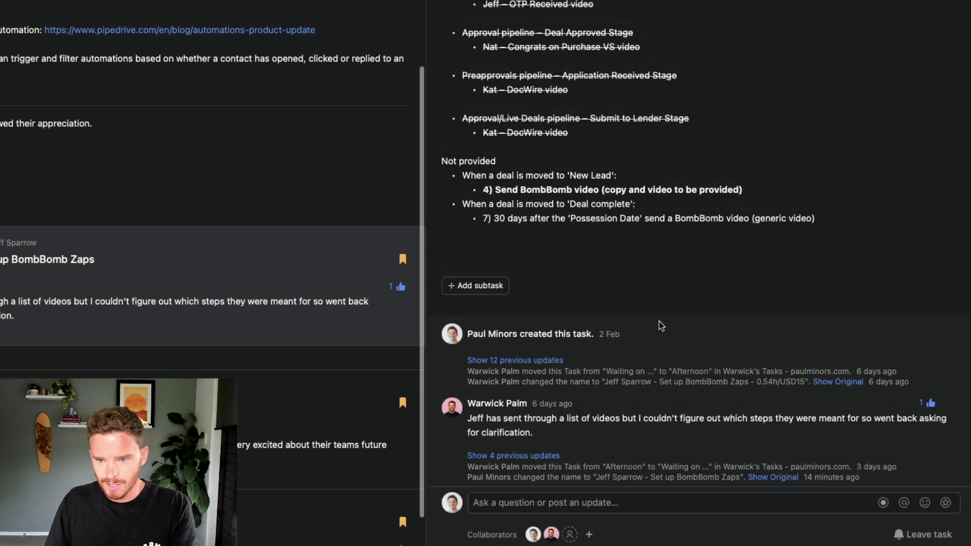
scroll(659, 324, "down", 1)
scroll(660, 323, "up", 1)
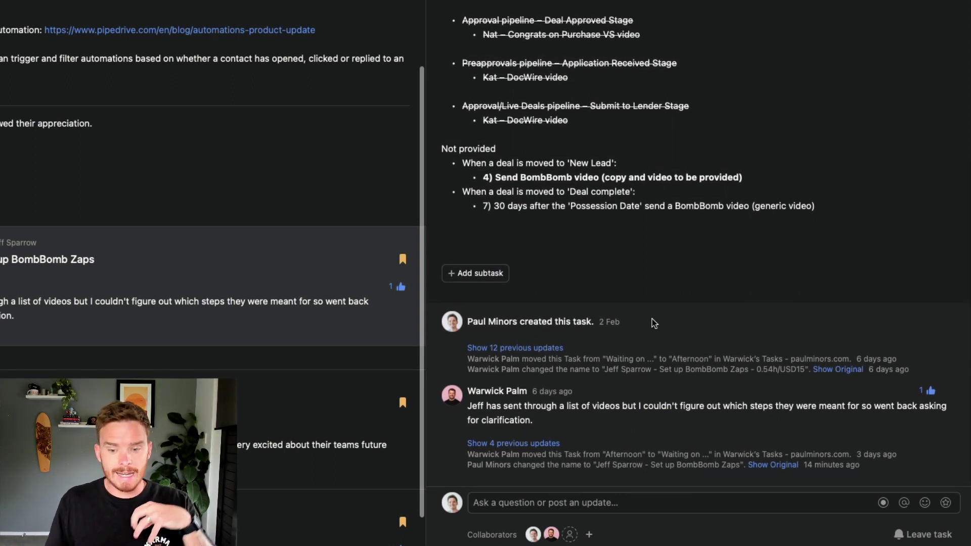
Comment on the BombBomb Zaps task, @-mentioning the assignee and asking 'how's this going?'
left_click(578, 507)
type("Hey @war")
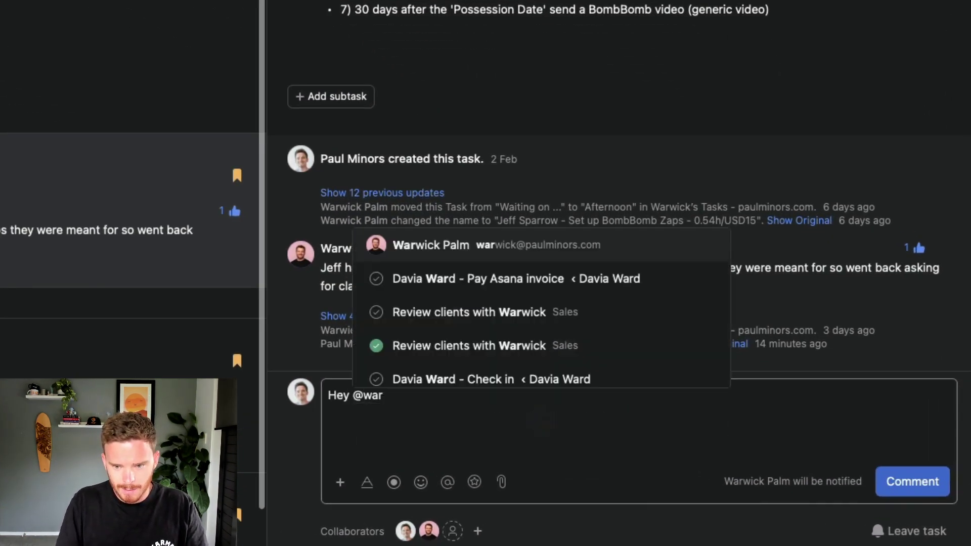
key("Return")
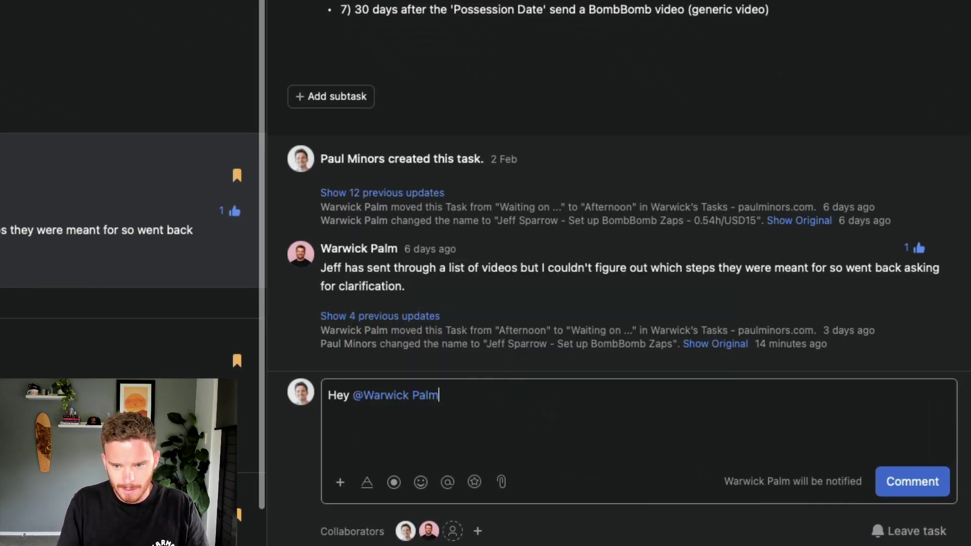
type("how's this going?")
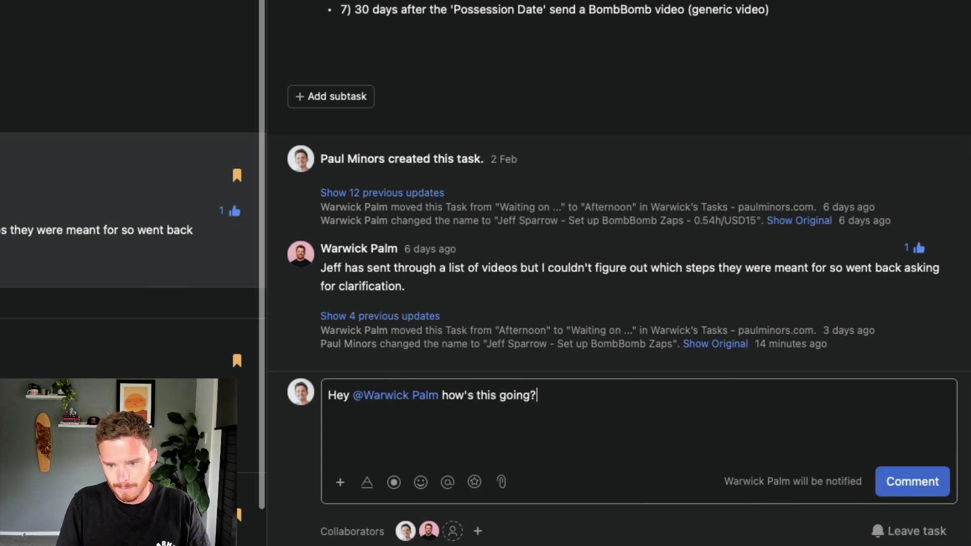
key("super+Return")
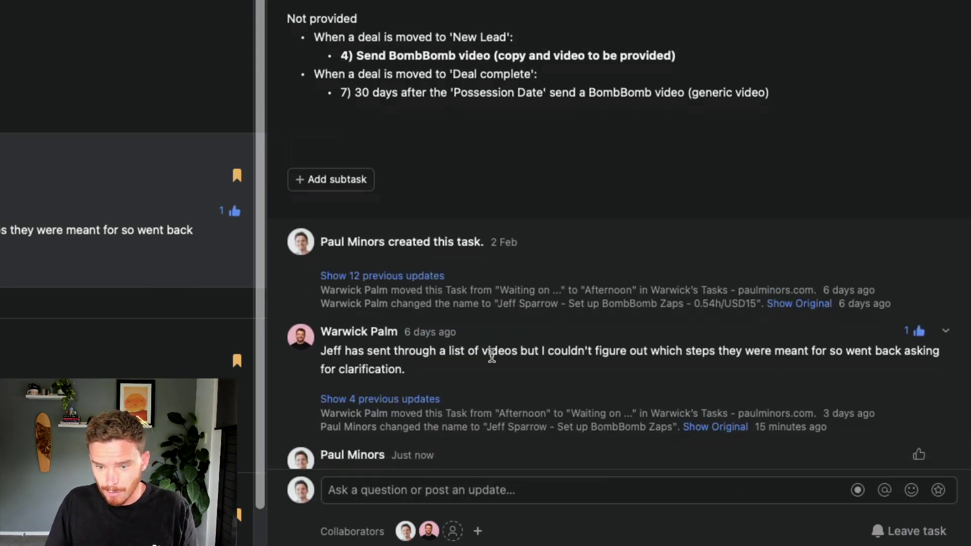
scroll(560, 377, "up", 10)
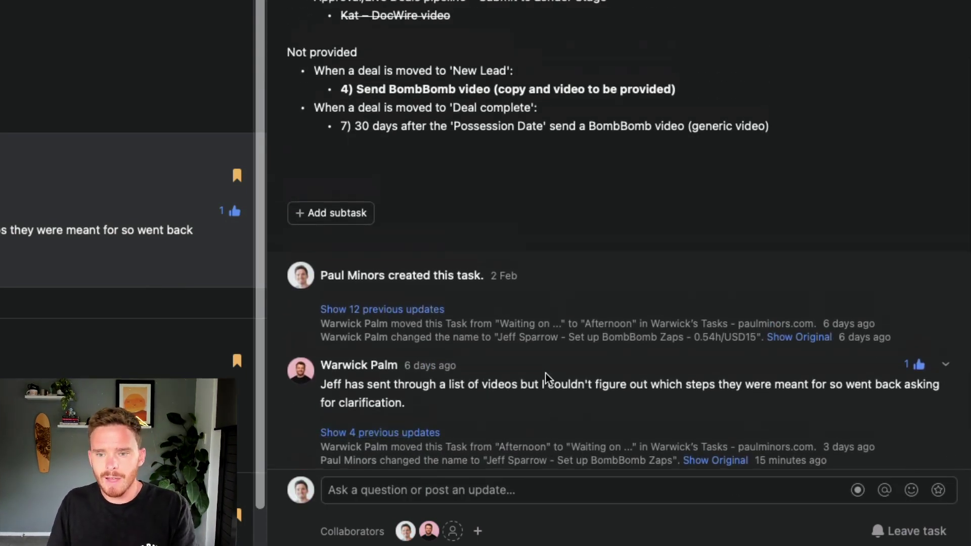
scroll(677, 269, "down", 10)
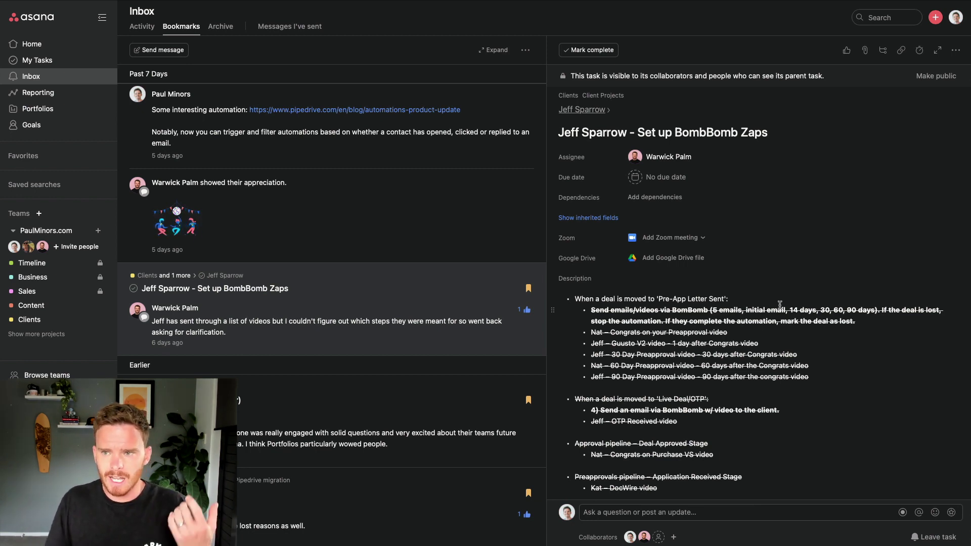
Create a new task titled 'Investigate Zapier issue'
scroll(779, 305, "down", 10)
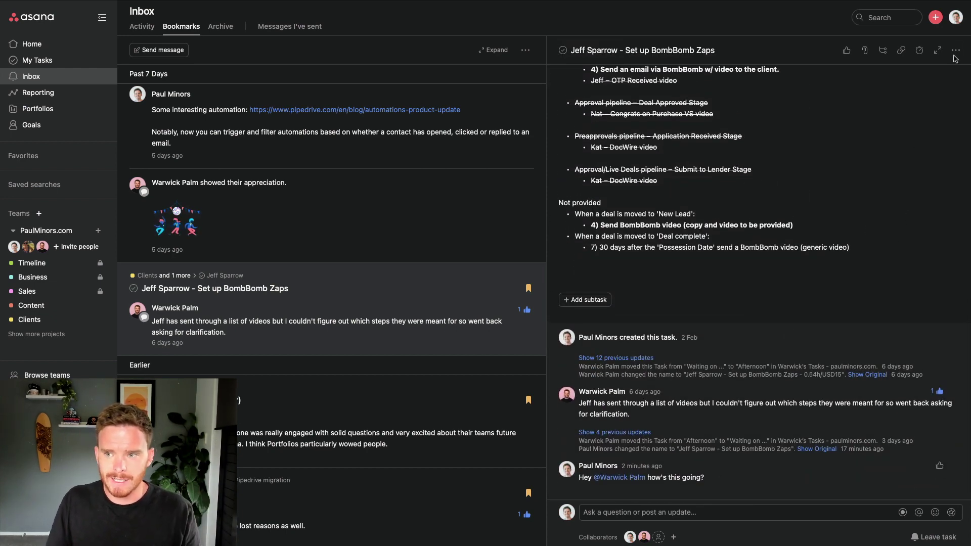
left_click(936, 17)
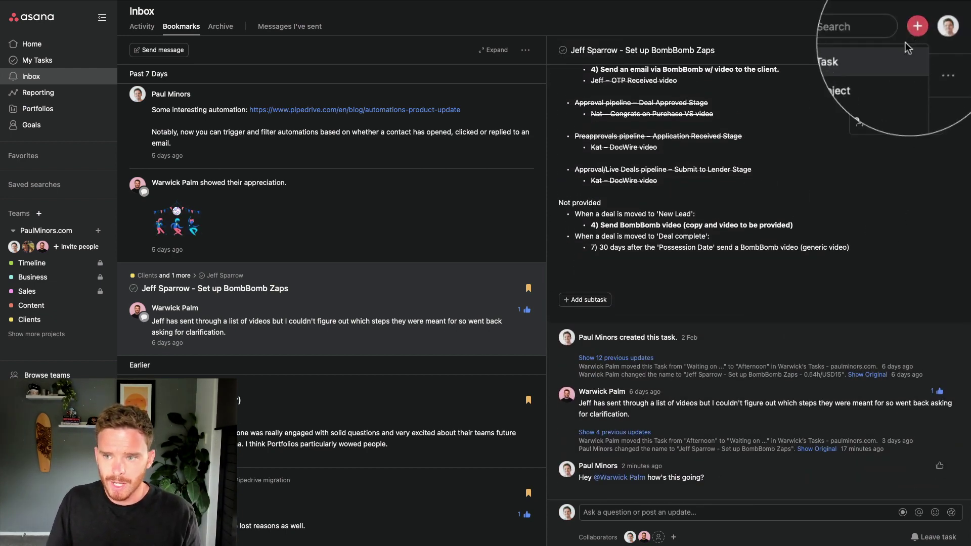
left_click(870, 56)
type("Investia")
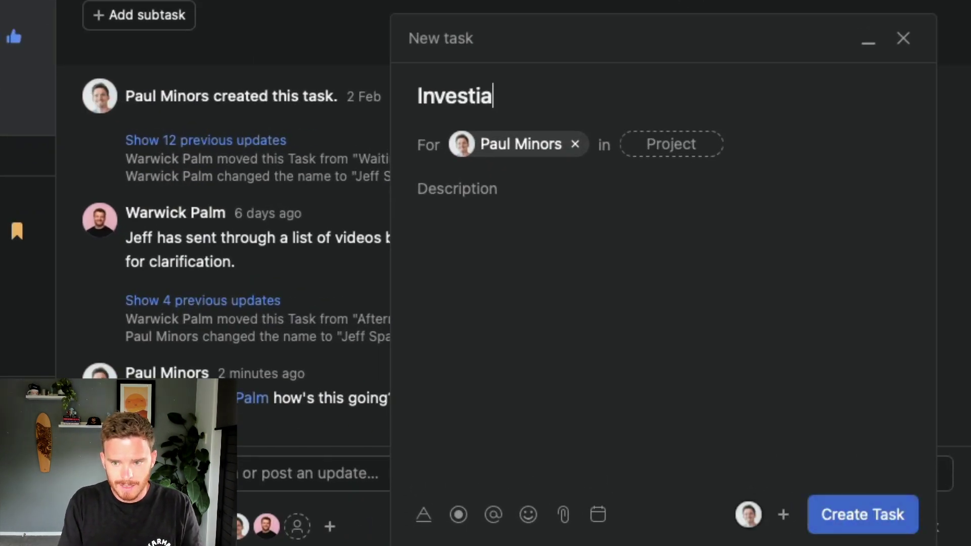
key("BackSpace")
type("f")
key("BackSpace")
type("g")
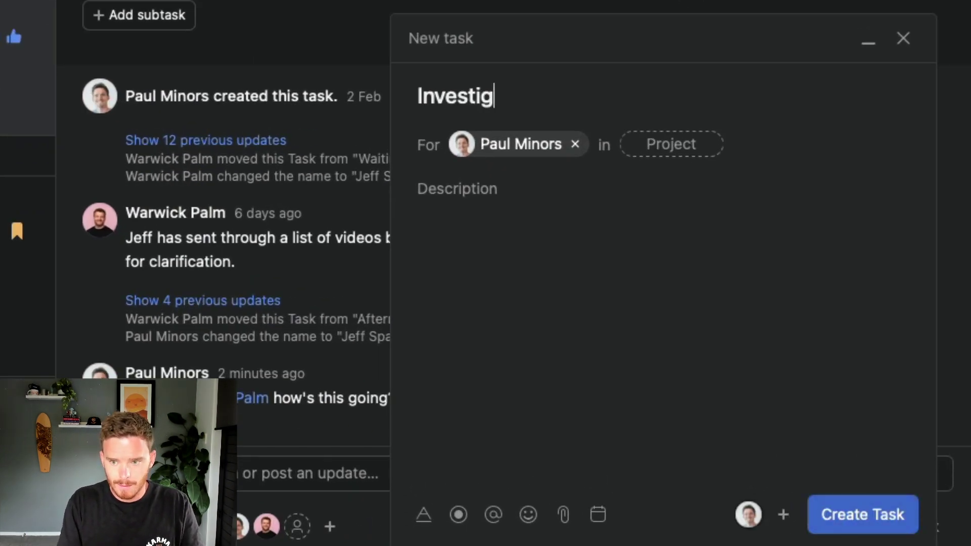
type("ate Zapier issue")
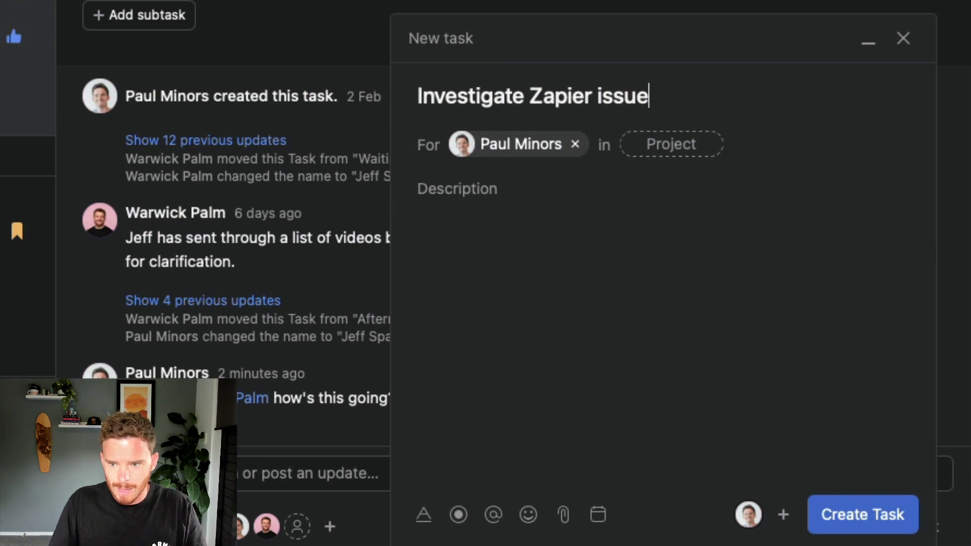
Reassign the new task to the teammate and add it to the Business project
left_click(575, 145)
left_click(521, 147)
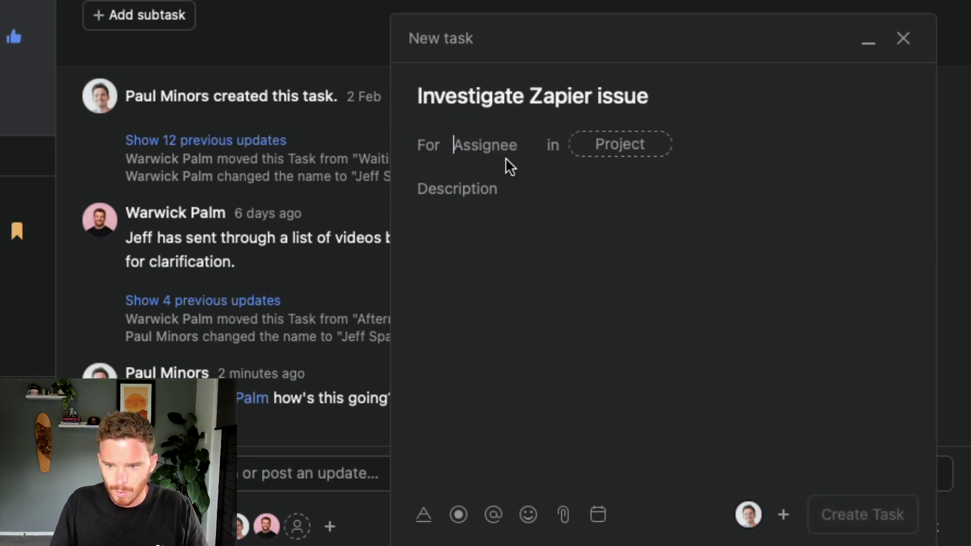
type("war")
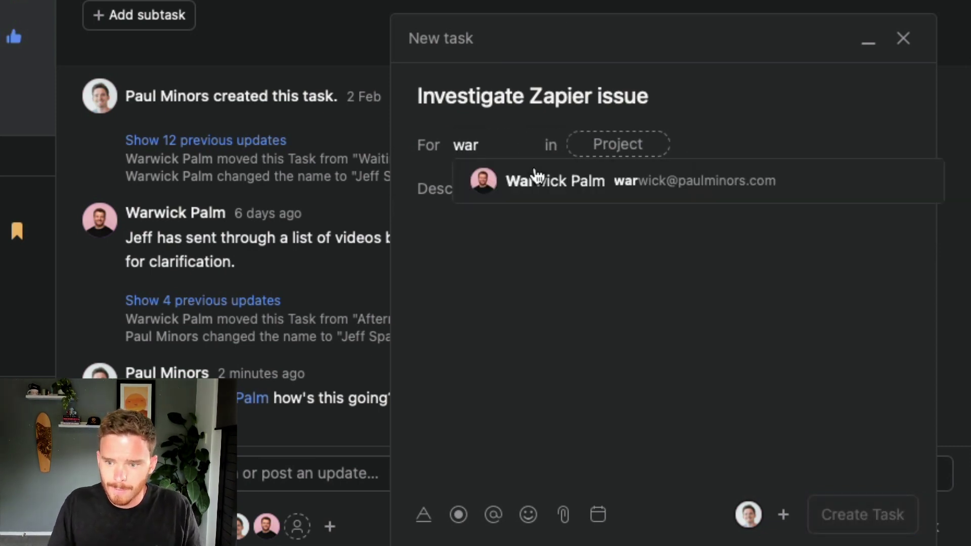
left_click(533, 174)
type("bus")
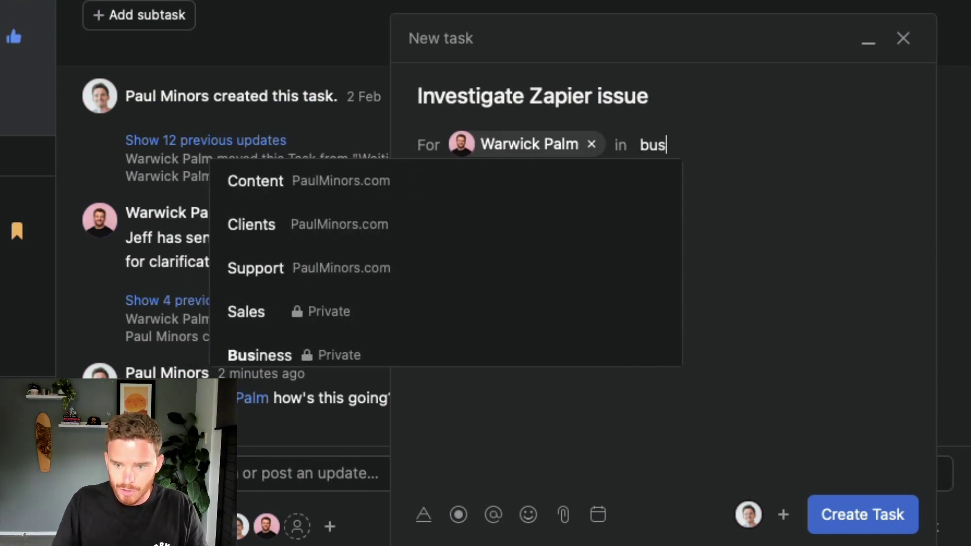
left_click(291, 178)
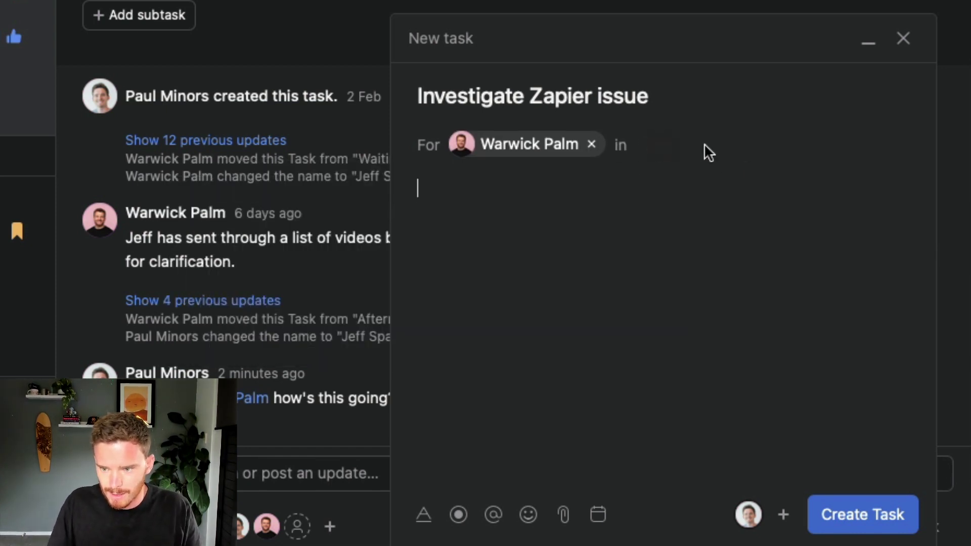
left_click(758, 146)
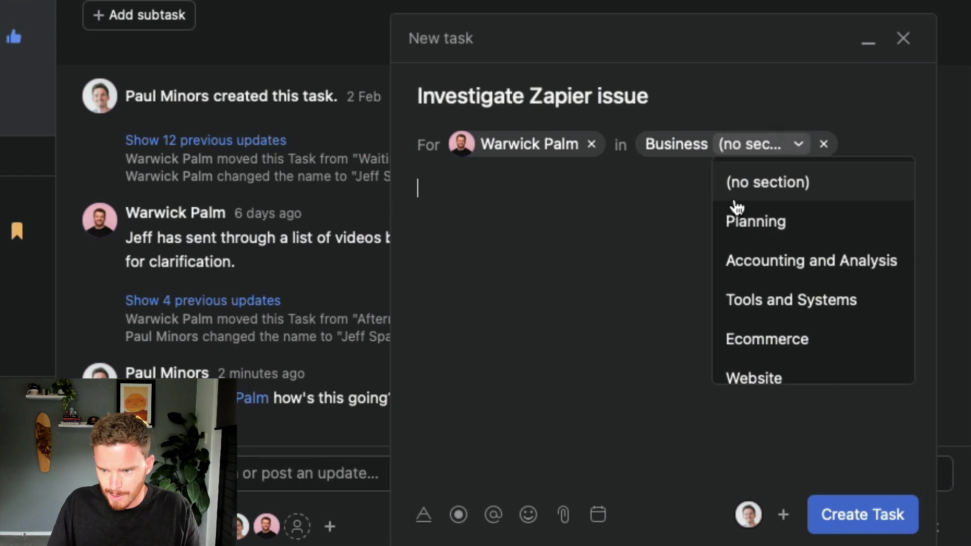
File the task under Tools and Systems, paste the Calendly Zap error description, and set due 8 March
left_click(752, 299)
type("There was an error in the Calendly Zap, can you please take a look?")
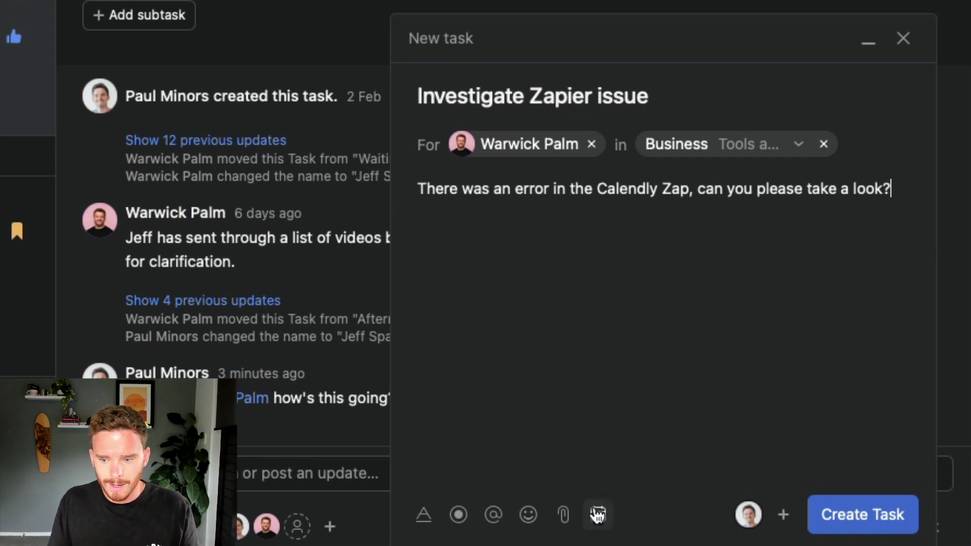
left_click(598, 515)
left_click(680, 257)
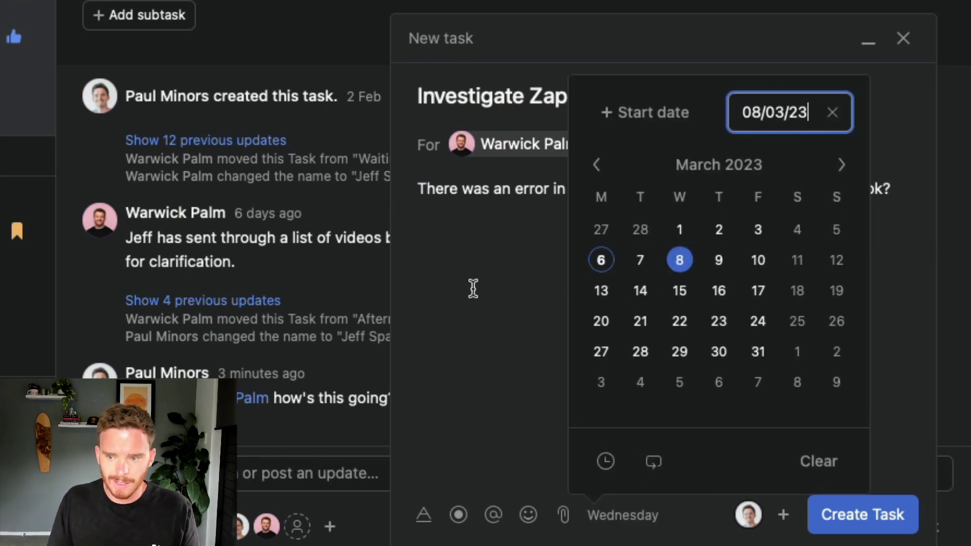
left_click(472, 288)
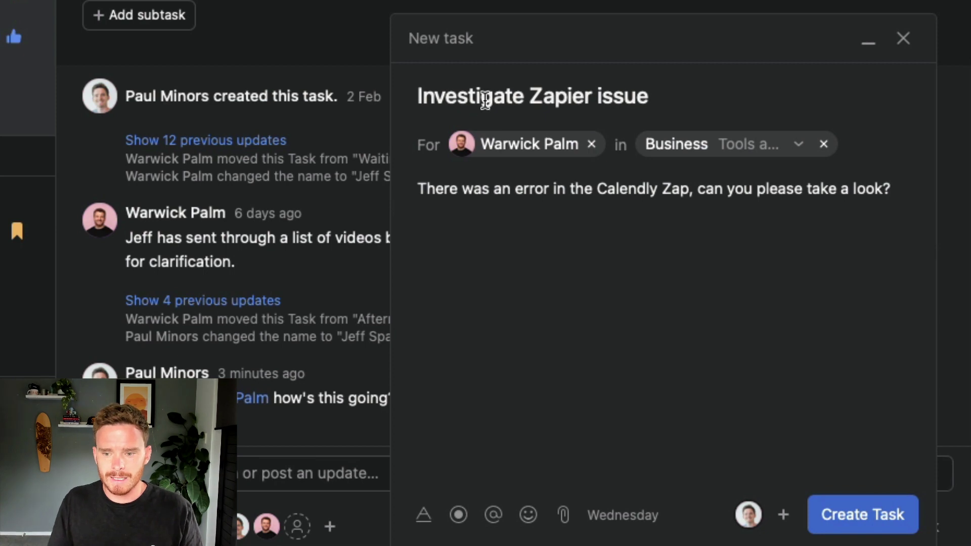
Review the task title and description and confirm the Wednesday 8 March due date
left_click_drag(417, 93, 767, 99)
left_click_drag(424, 190, 858, 202)
left_click(629, 517)
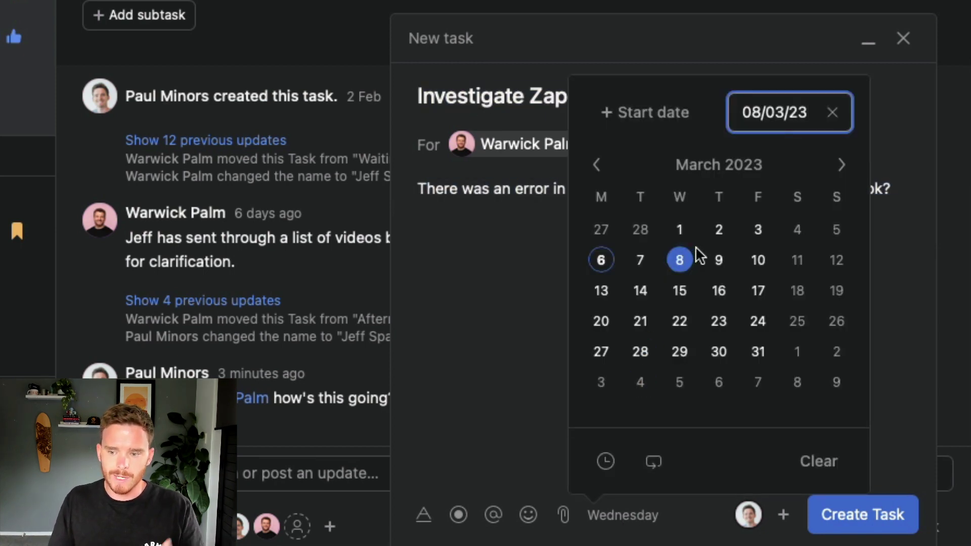
left_click(501, 296)
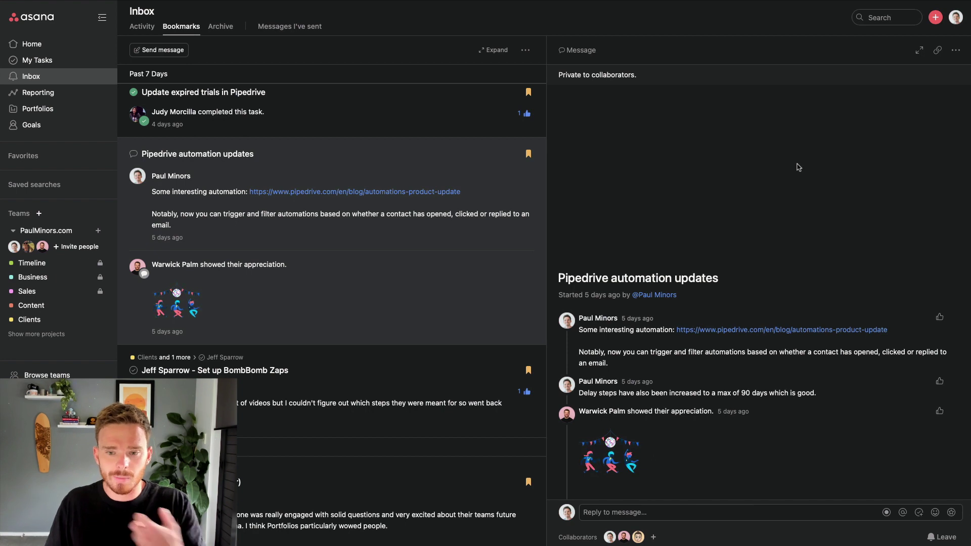
Start a new message, click into its recipient and body fields, then minimize the draft
left_click(935, 17)
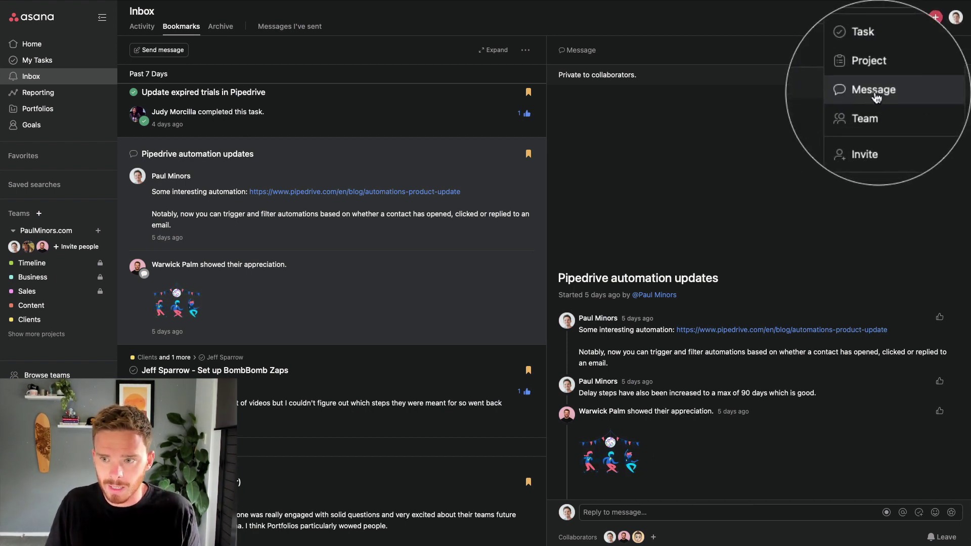
left_click(872, 93)
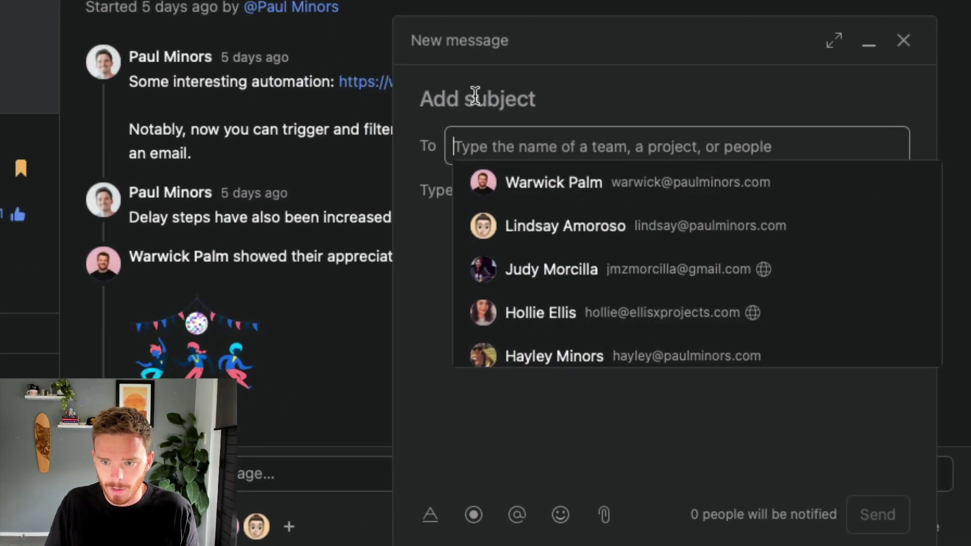
left_click(605, 192)
left_click(603, 229)
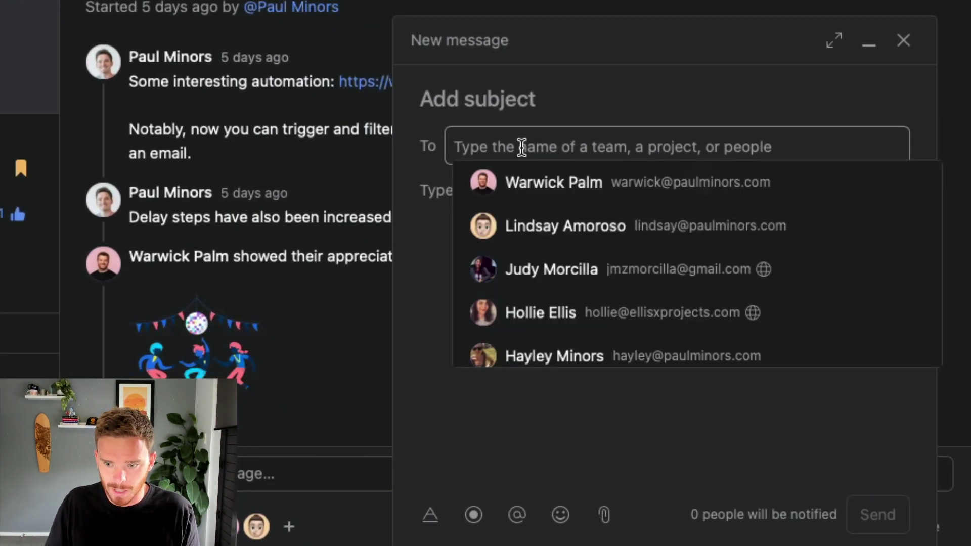
left_click(432, 226)
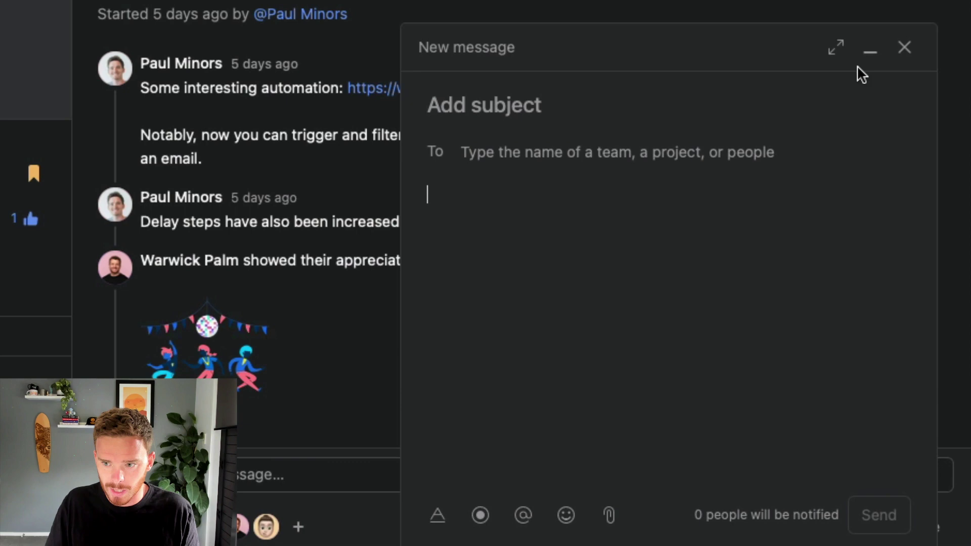
left_click(904, 41)
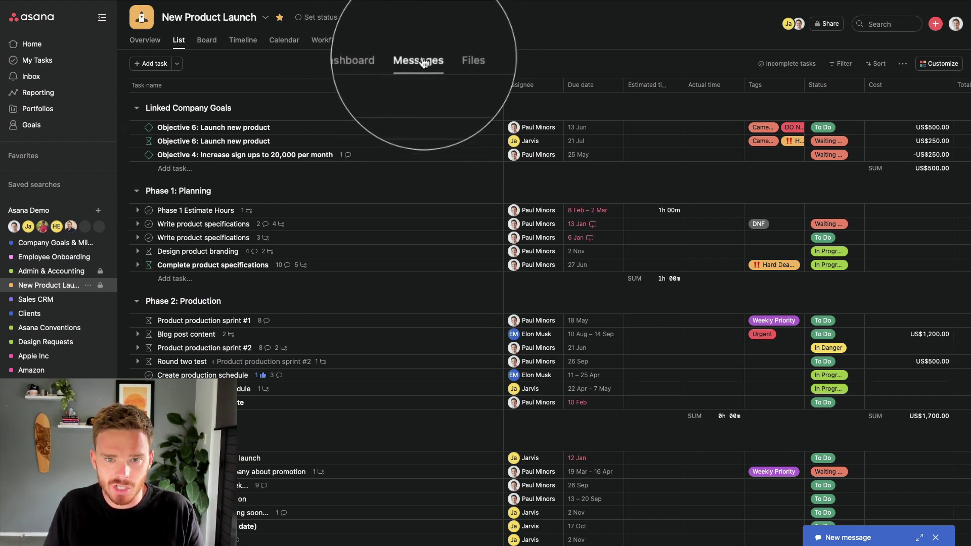
Begin a message to New Product Launch members, minimize it, and return to Messages via List
left_click(420, 41)
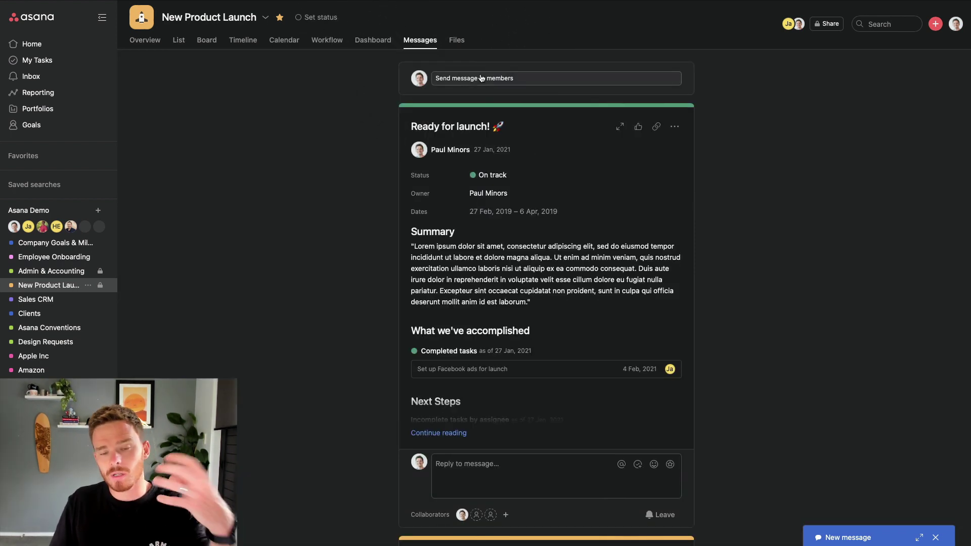
left_click(481, 79)
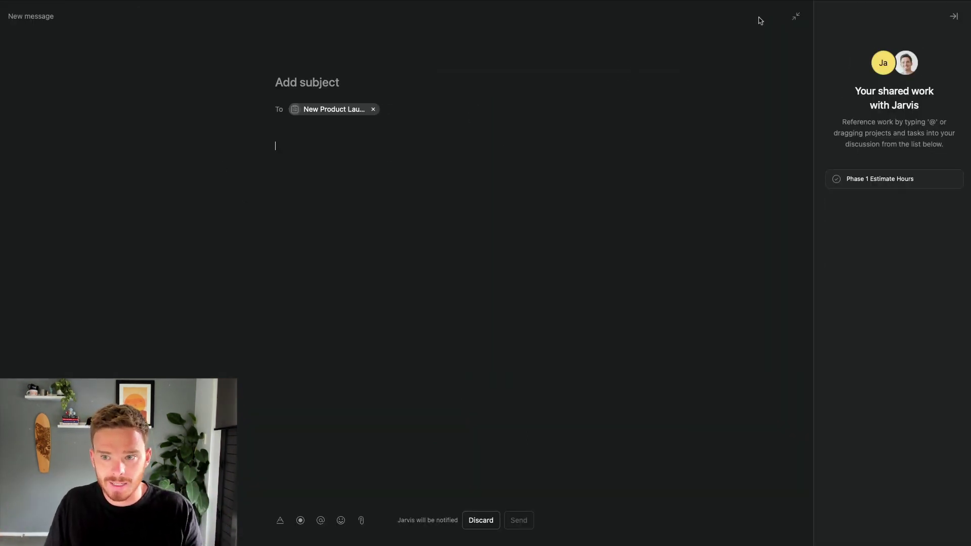
left_click(796, 17)
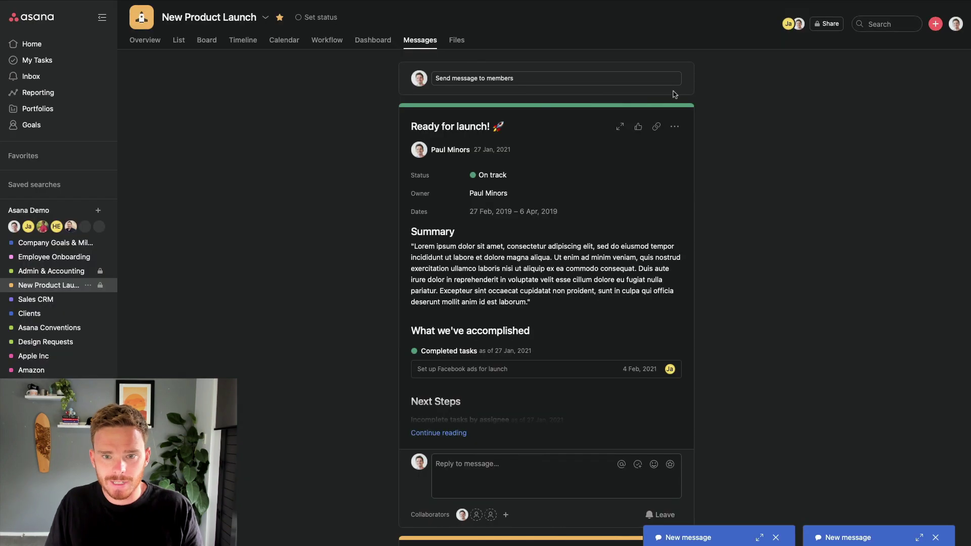
left_click(179, 41)
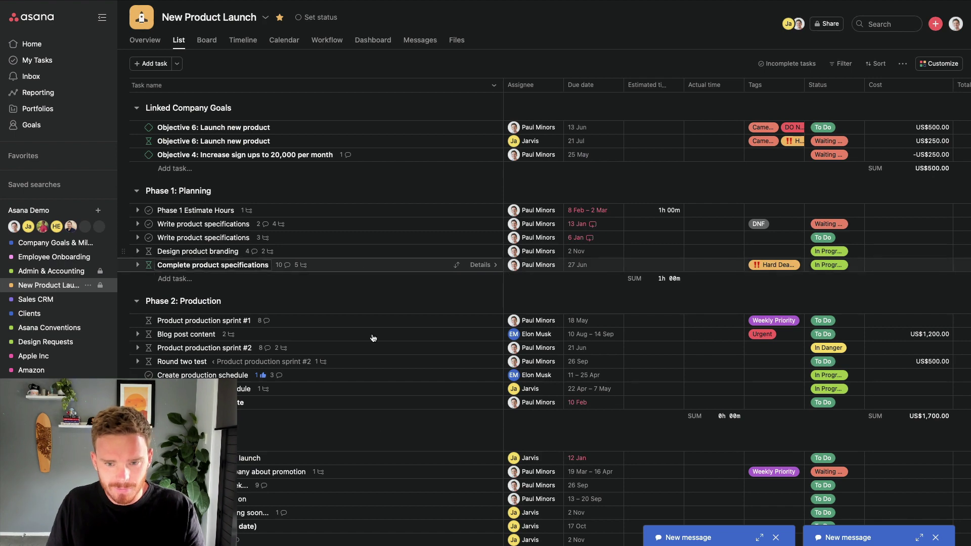
scroll(362, 352, "down", 2)
scroll(356, 354, "up", 2)
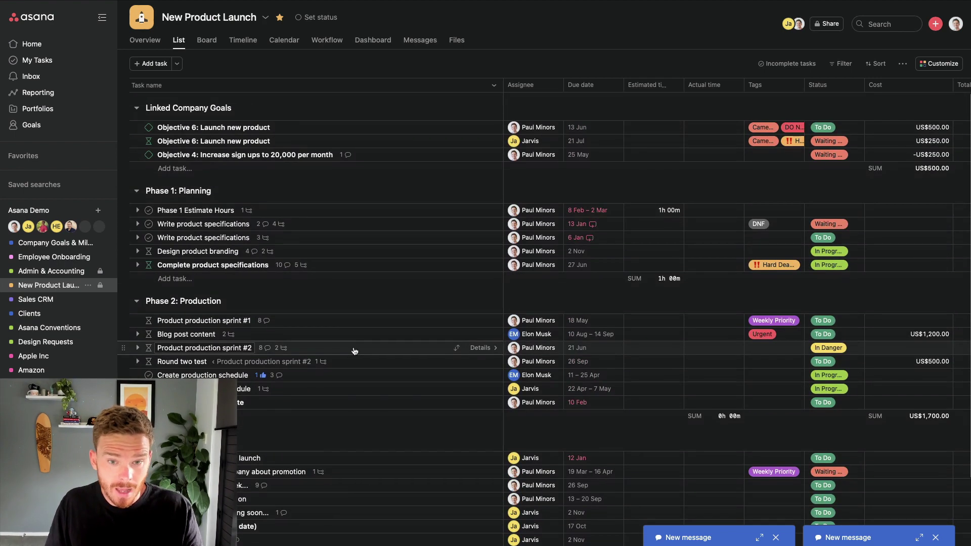
left_click(418, 42)
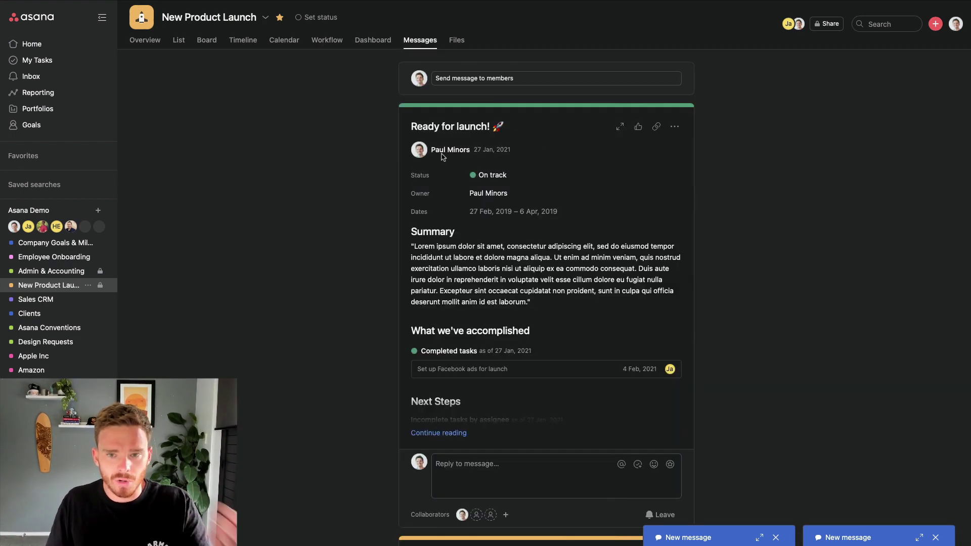
Send a 'Project update' message with lorem summary text to the New Product Launch members
left_click(501, 84)
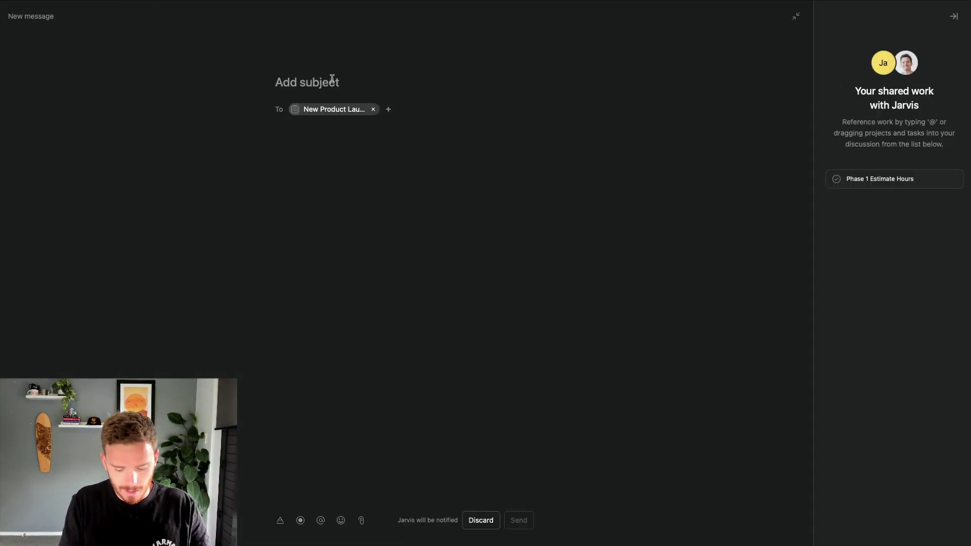
type("Project update")
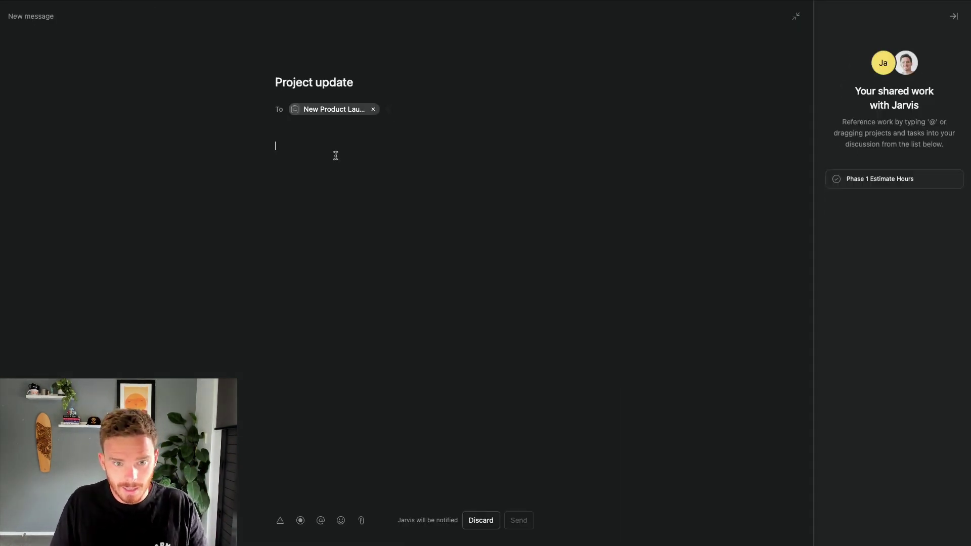
type(";lorem")
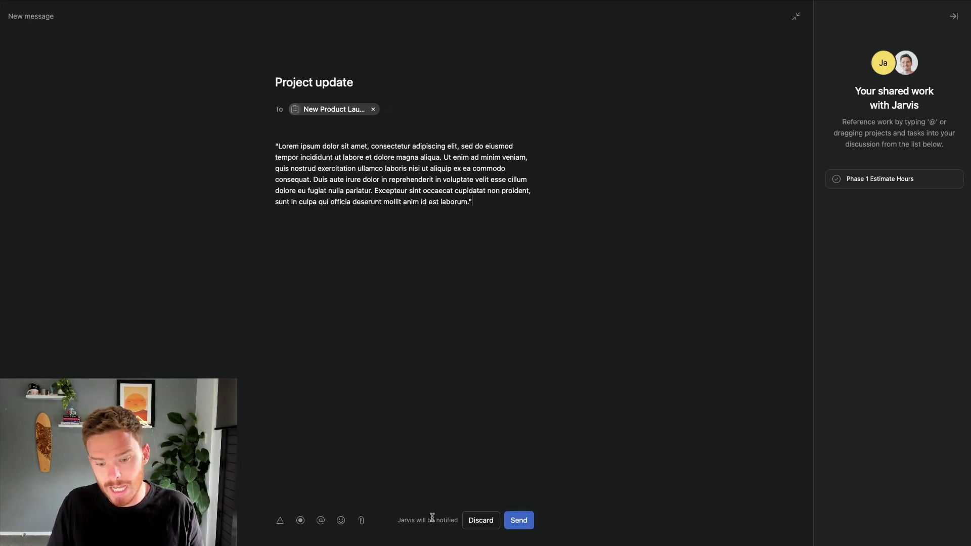
left_click(519, 521)
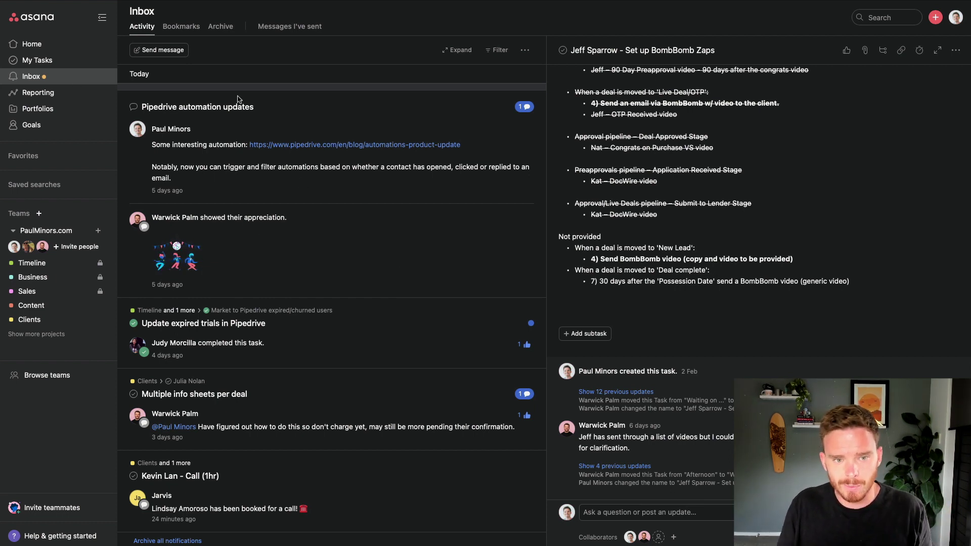
Uncheck the activity updates, daily summaries and weekly reports email notifications in My Settings
left_click(526, 51)
left_click(556, 57)
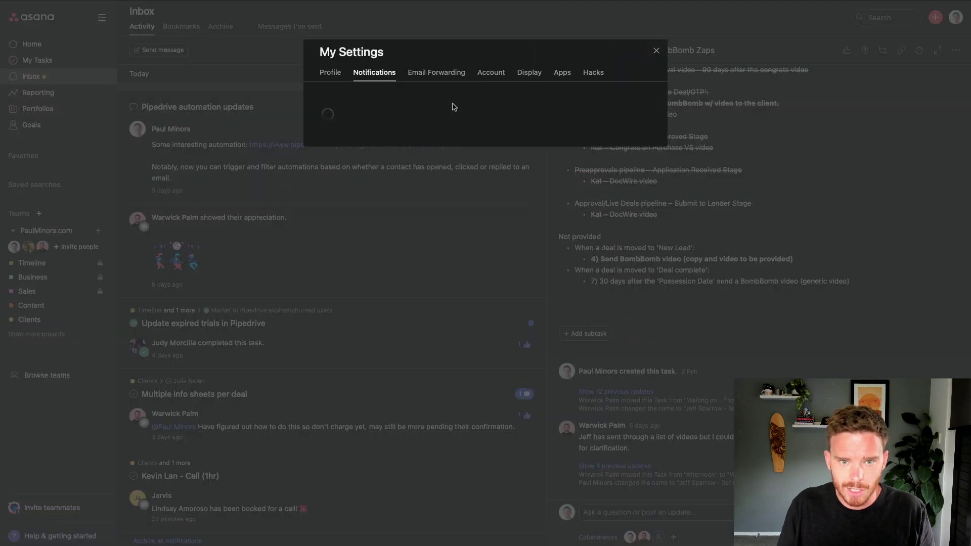
left_click(347, 310)
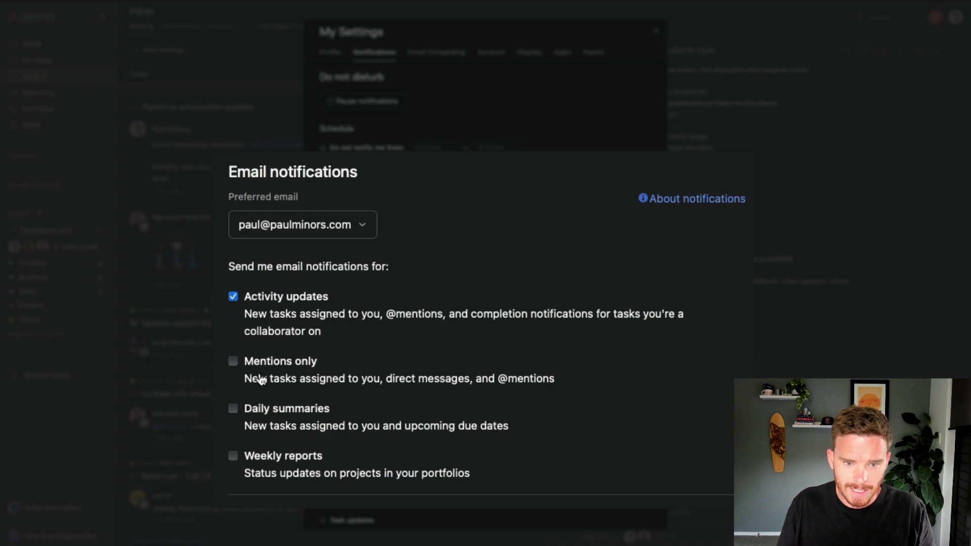
left_click(267, 414)
left_click(259, 460)
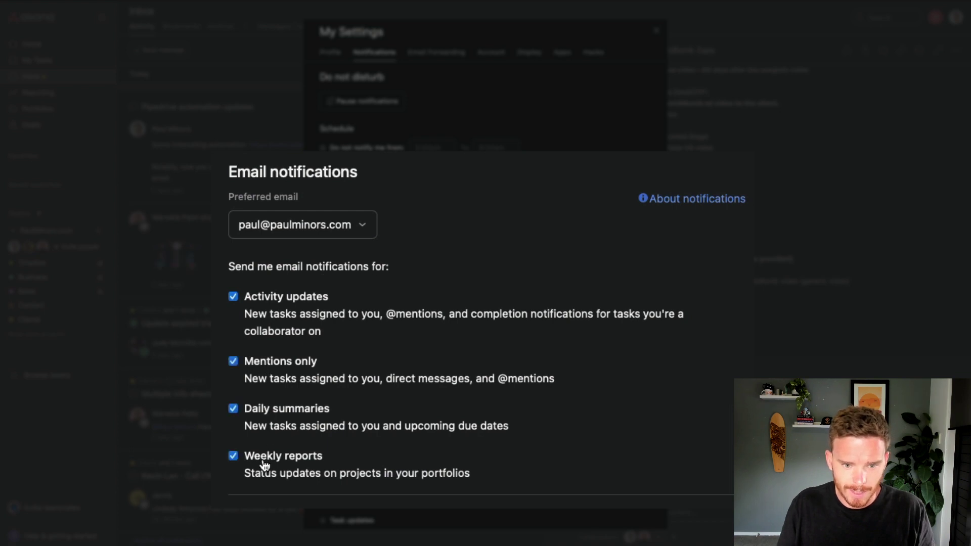
left_click(263, 419)
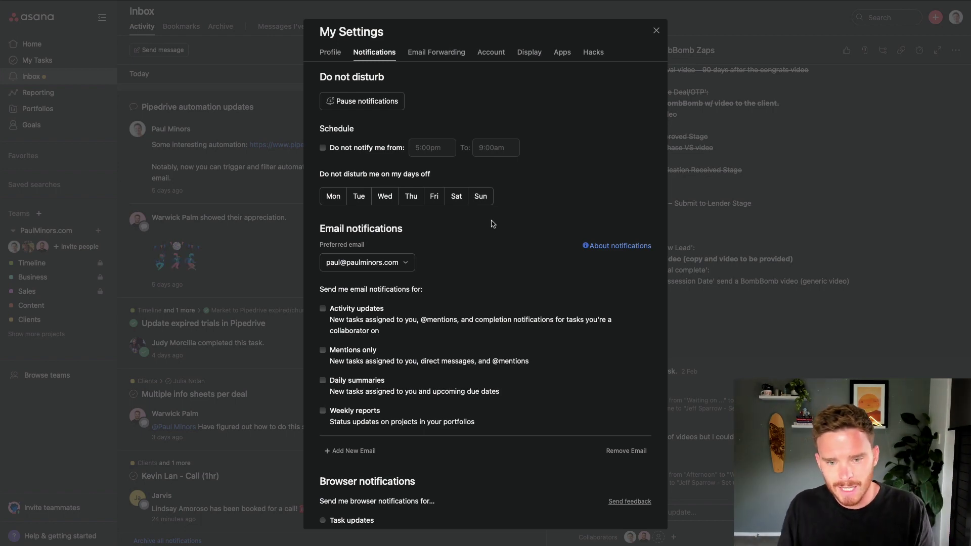
left_click(656, 30)
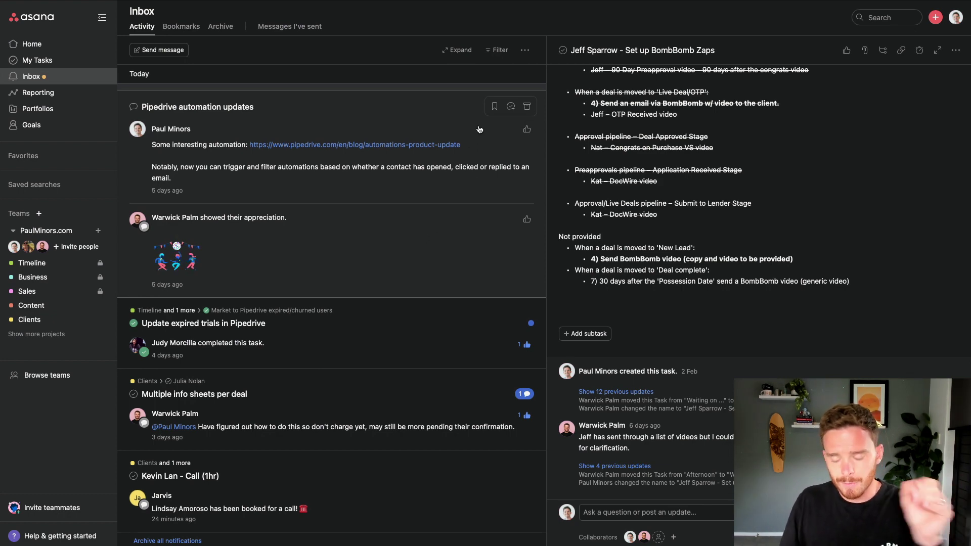
Archive the Pipedrive automation updates, Update expired trials, call-booking and other inbox notifications
left_click(525, 106)
left_click(525, 103)
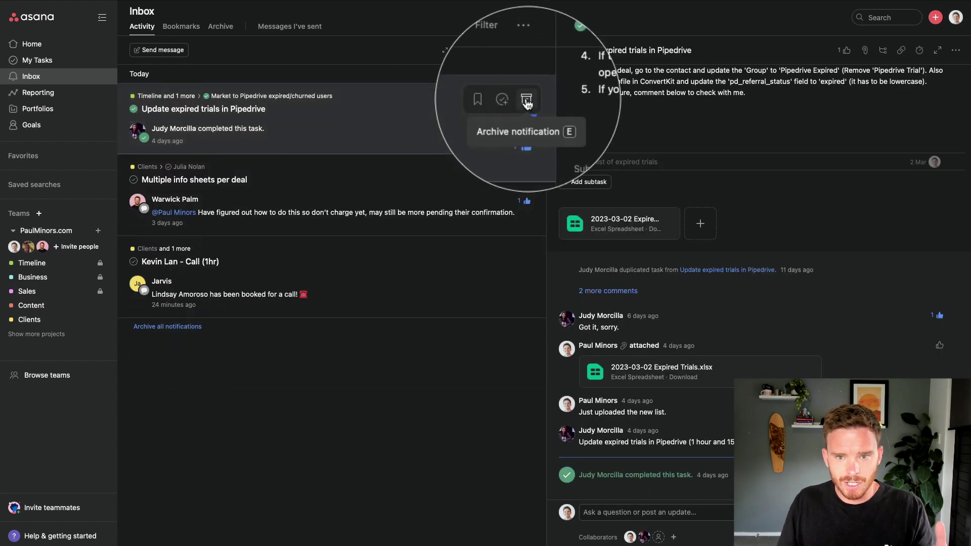
left_click(526, 104)
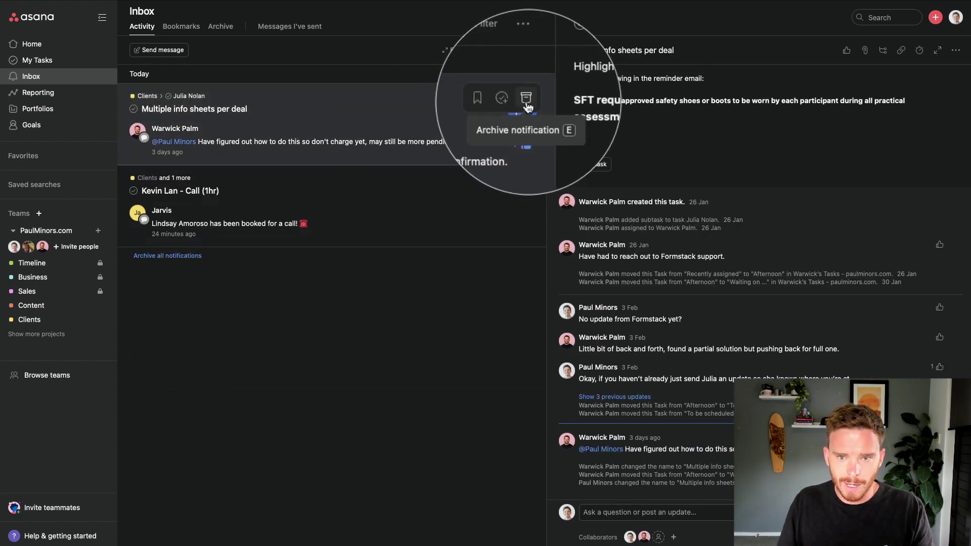
left_click(526, 101)
left_click(526, 101)
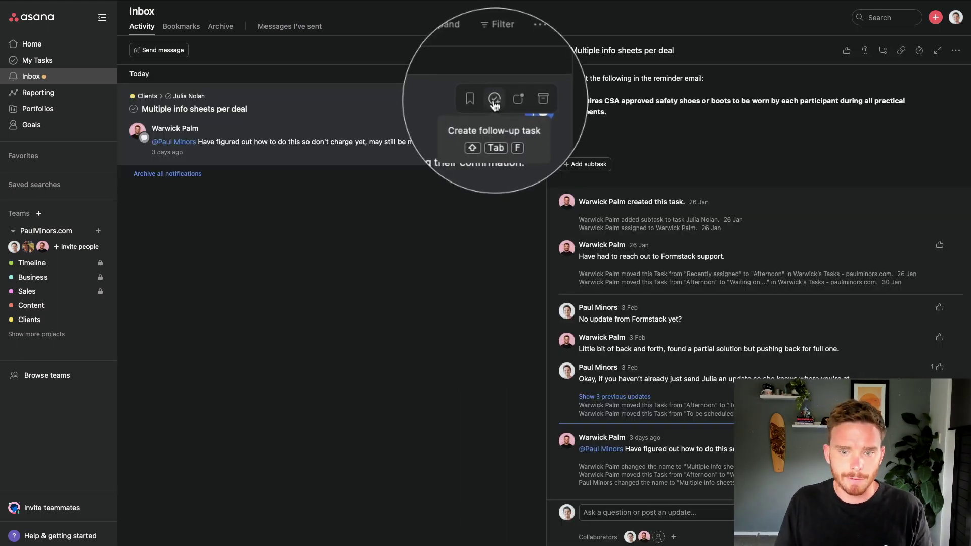
Start a follow-up task from the notification, then discard it
left_click(493, 100)
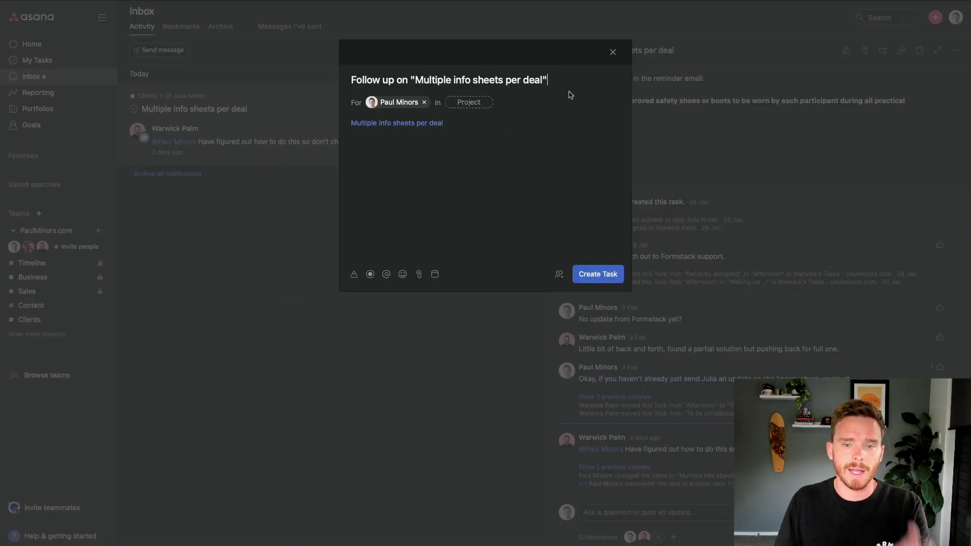
left_click(613, 52)
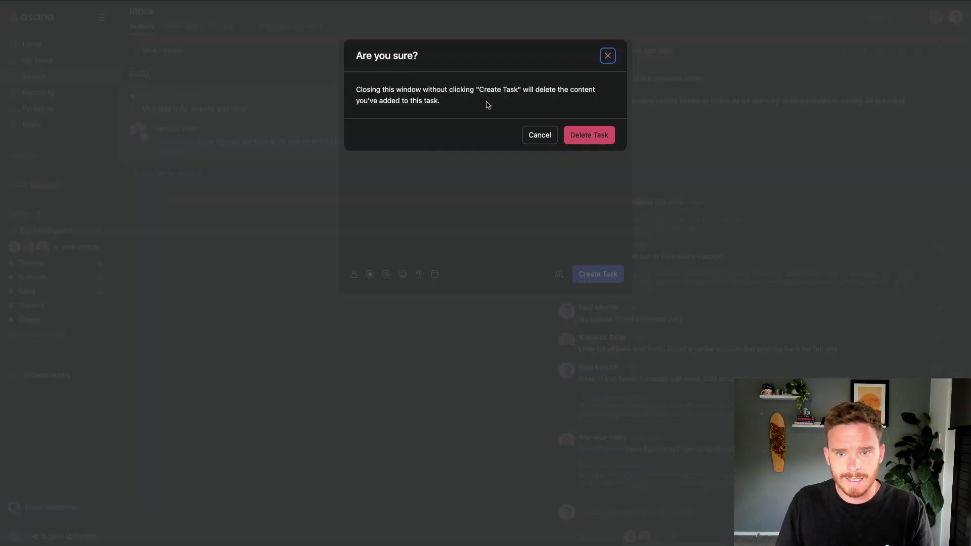
left_click(586, 134)
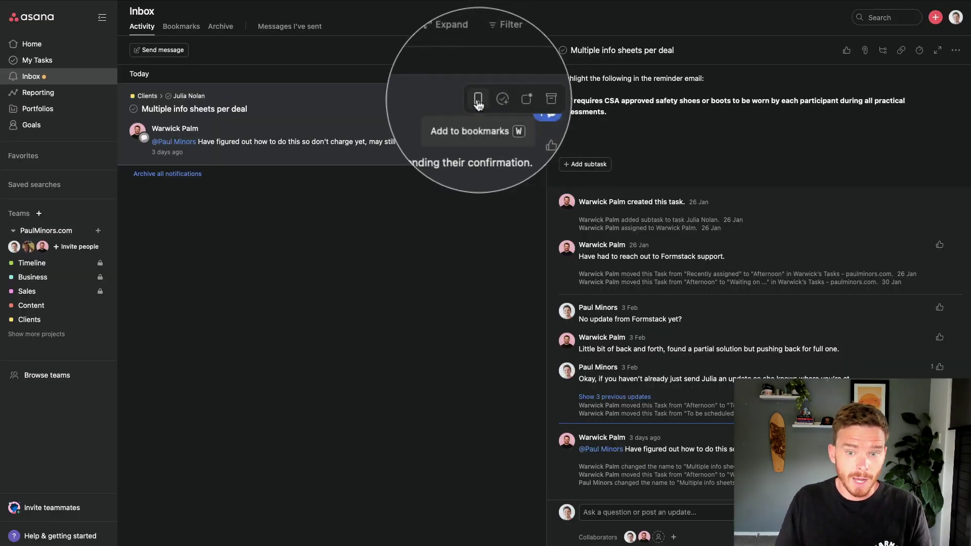
View Bookmarks, return to Activity, and like the latest comment on Multiple info sheets per deal
left_click(181, 26)
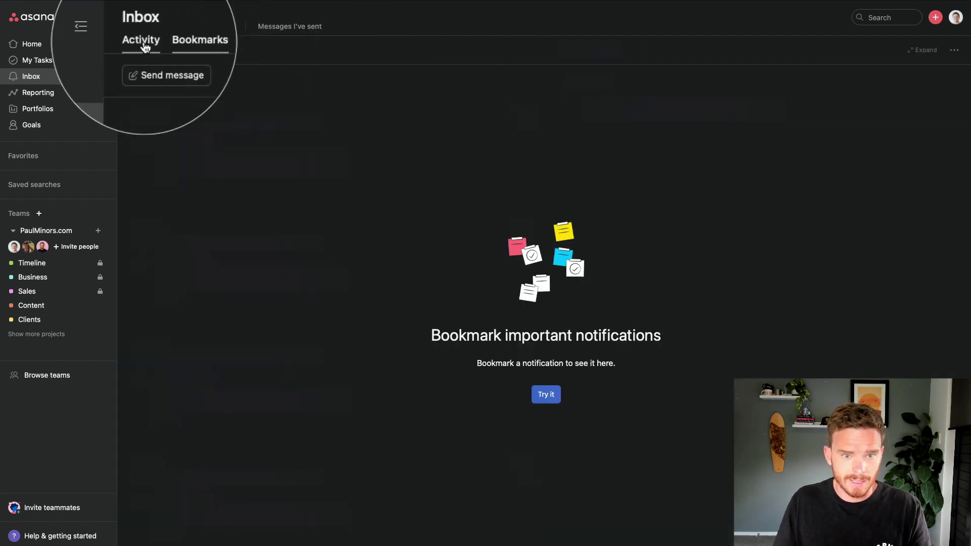
left_click(144, 29)
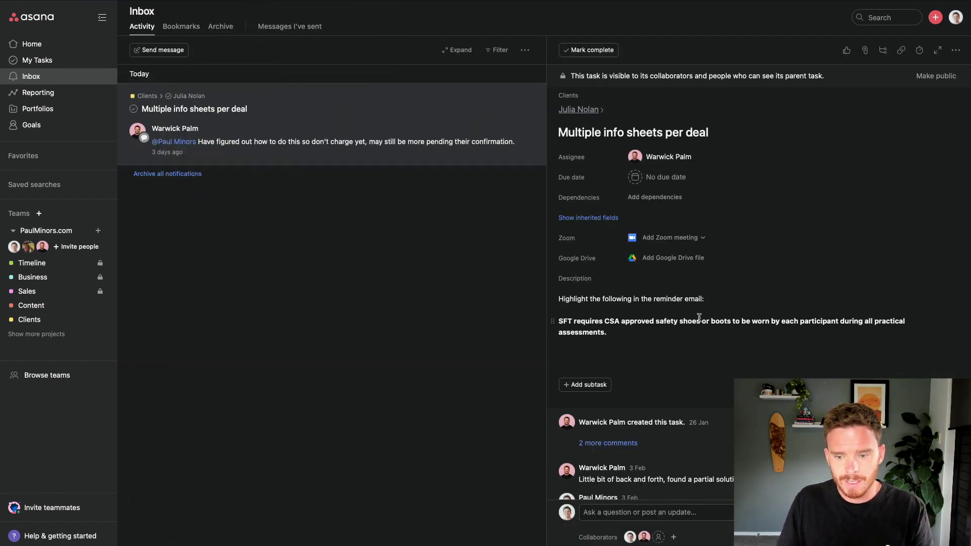
scroll(699, 317, "down", 3)
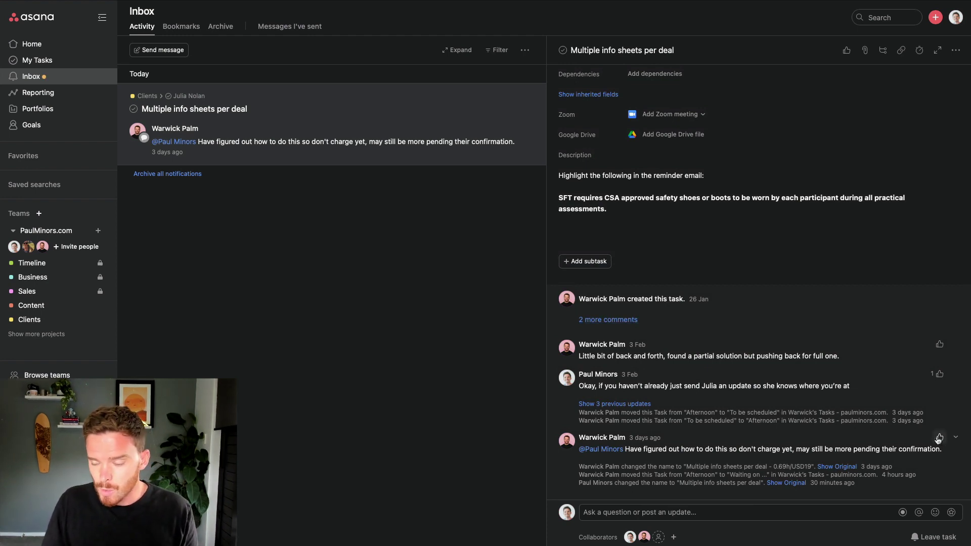
left_click(924, 438)
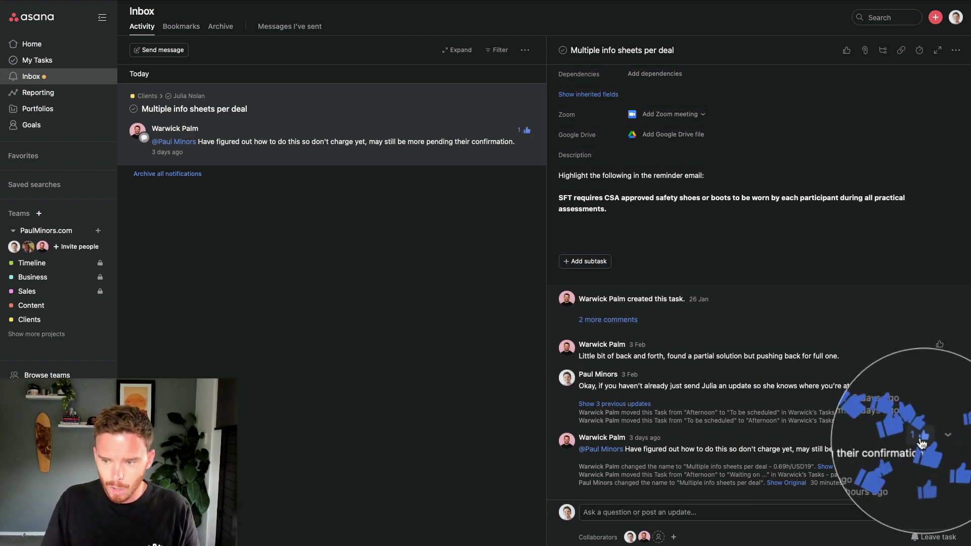